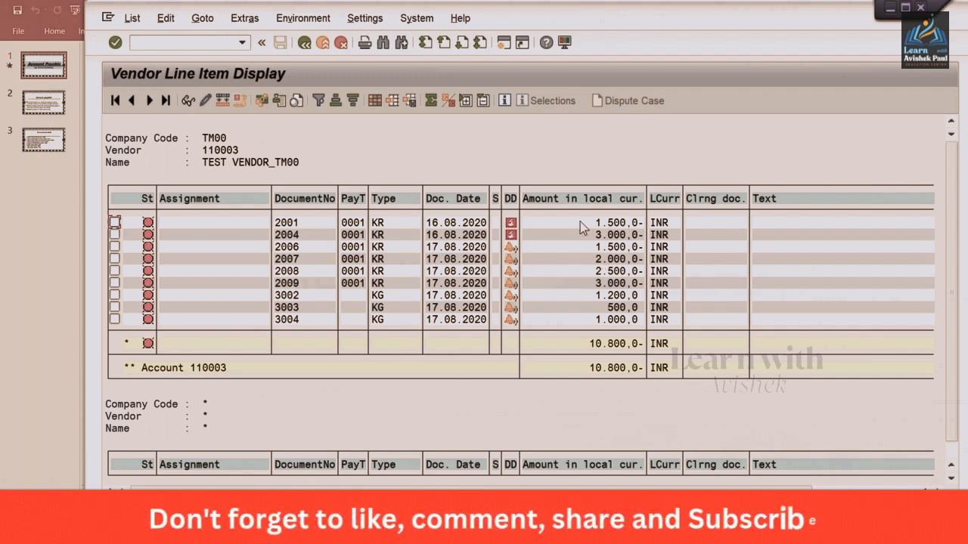
- Filter the displayed vendor line items by document type KG
{"action": "left_click", "coordinate": [586, 270]}
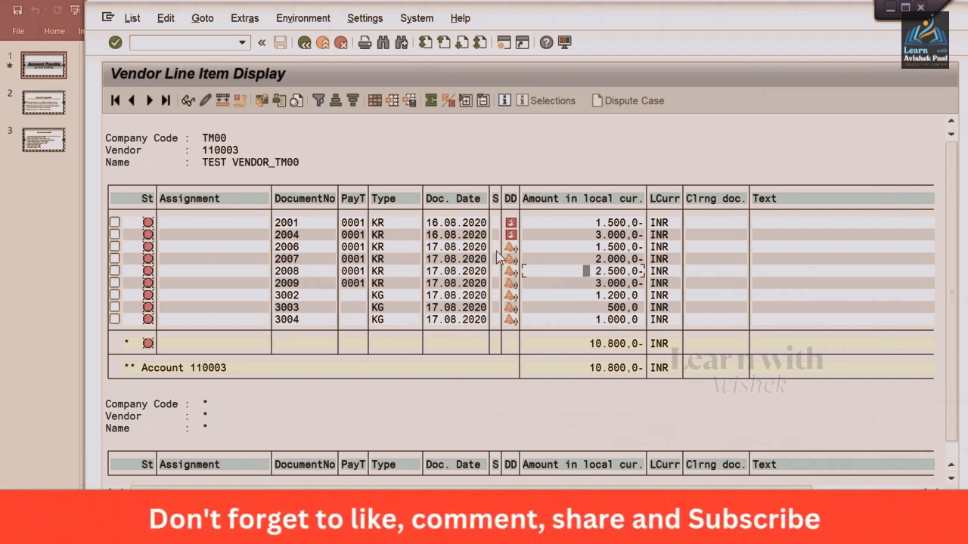
{"action": "left_click", "coordinate": [392, 203]}
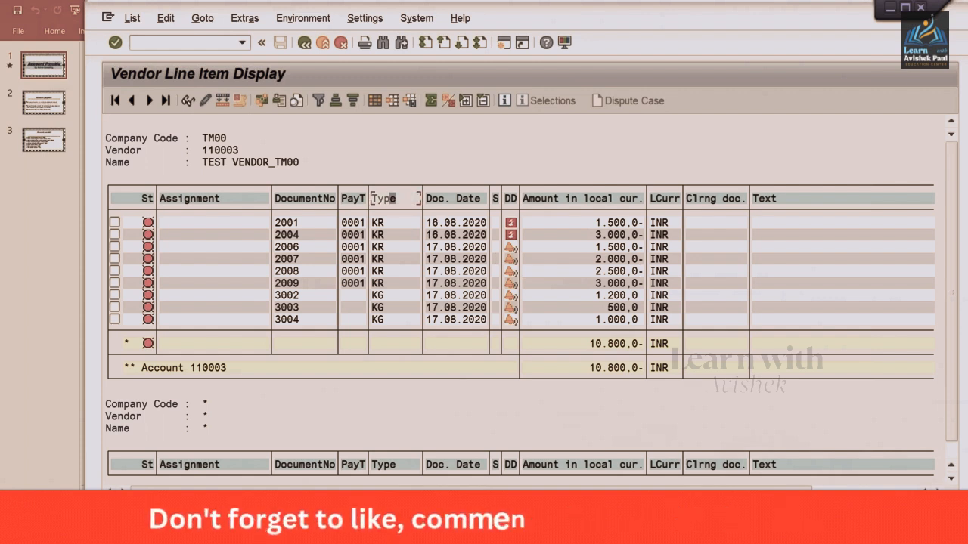
{"action": "left_click", "coordinate": [317, 99]}
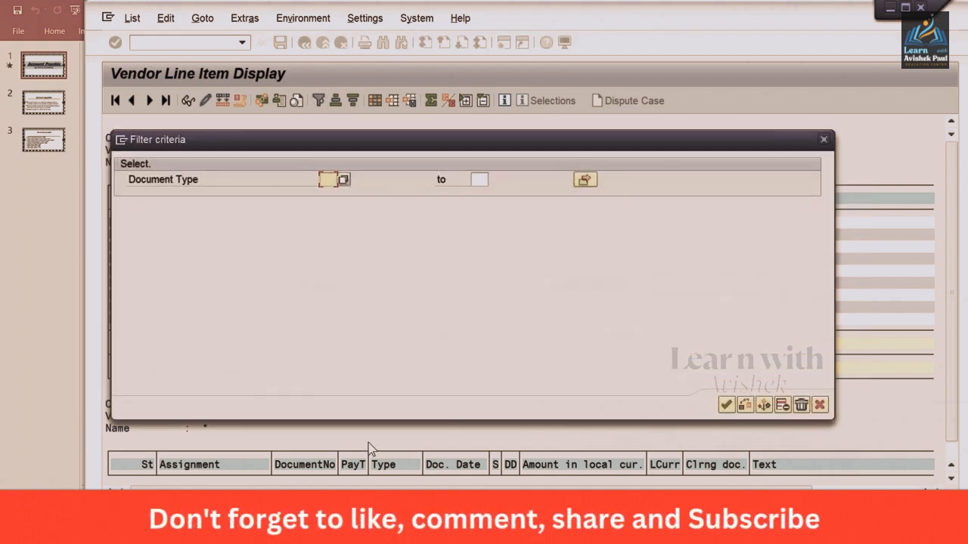
{"action": "type", "text": "KG"}
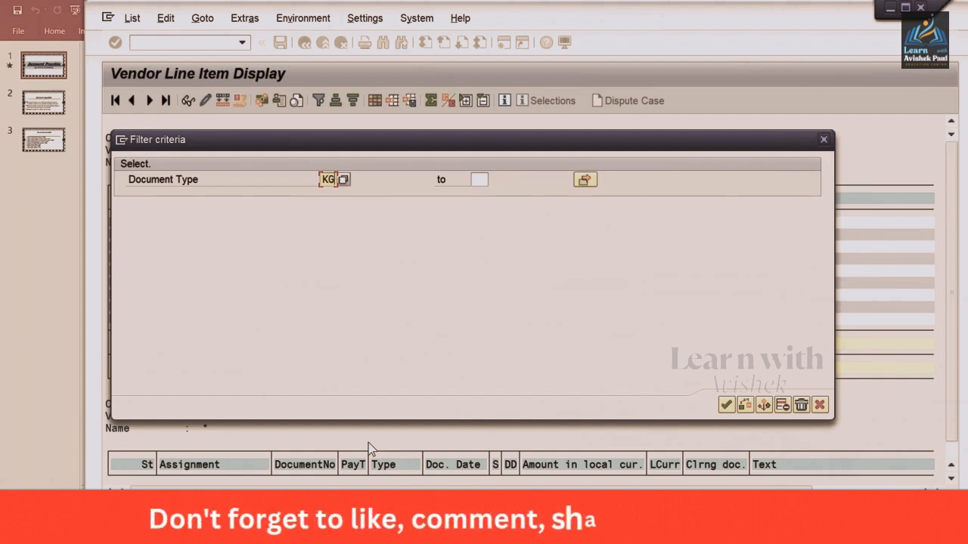
{"action": "key", "text": "Return"}
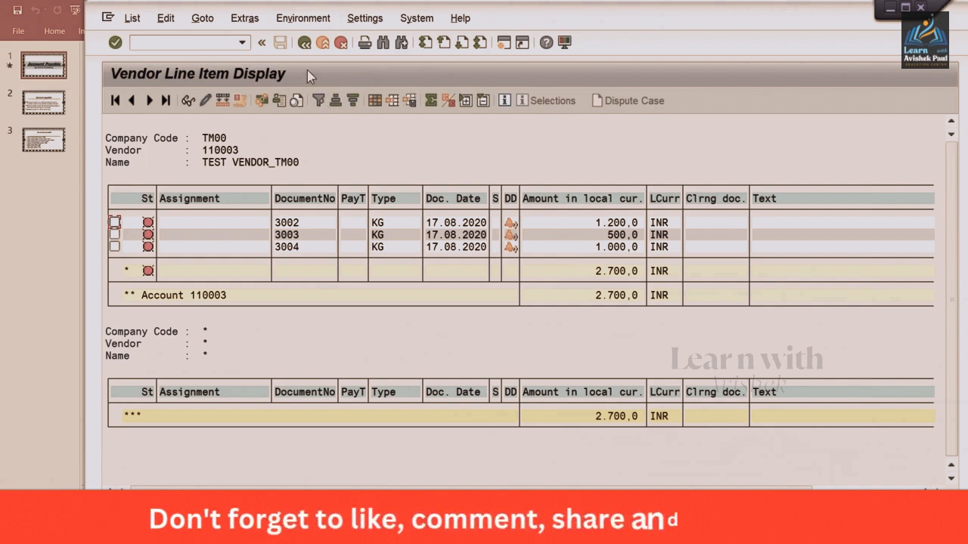
- Return to the report's selection screen, rerun it without the document type filter, and select the Type column
{"action": "left_click", "coordinate": [304, 44]}
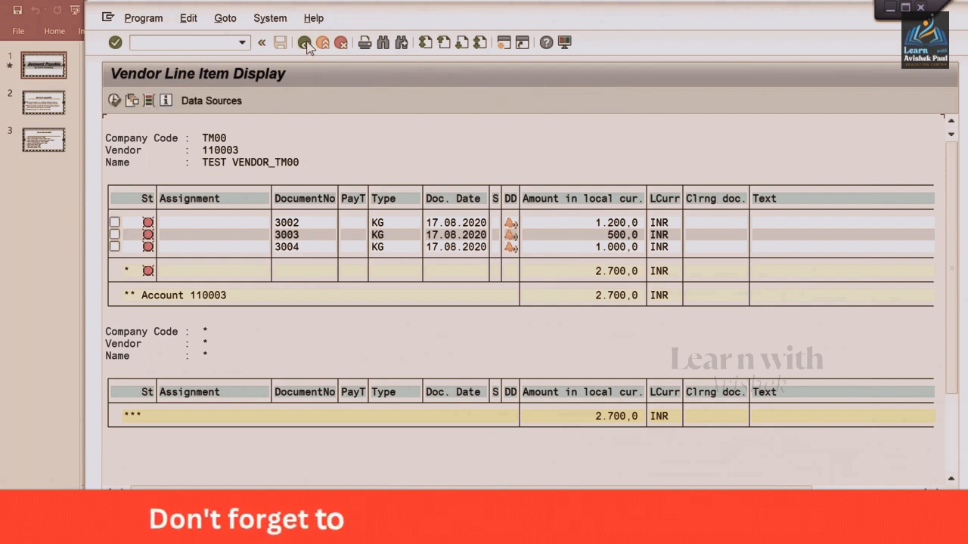
{"action": "left_click", "coordinate": [114, 103]}
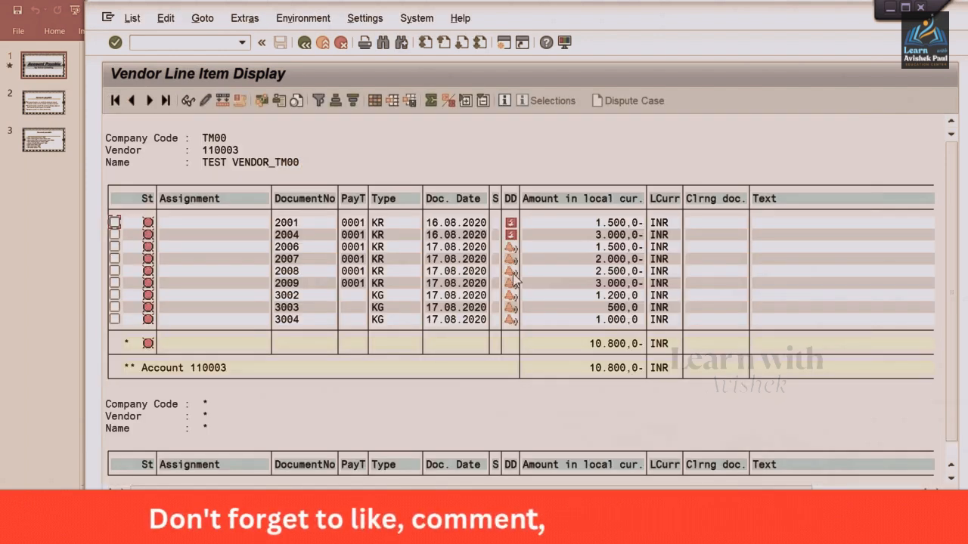
{"action": "left_click", "coordinate": [382, 199]}
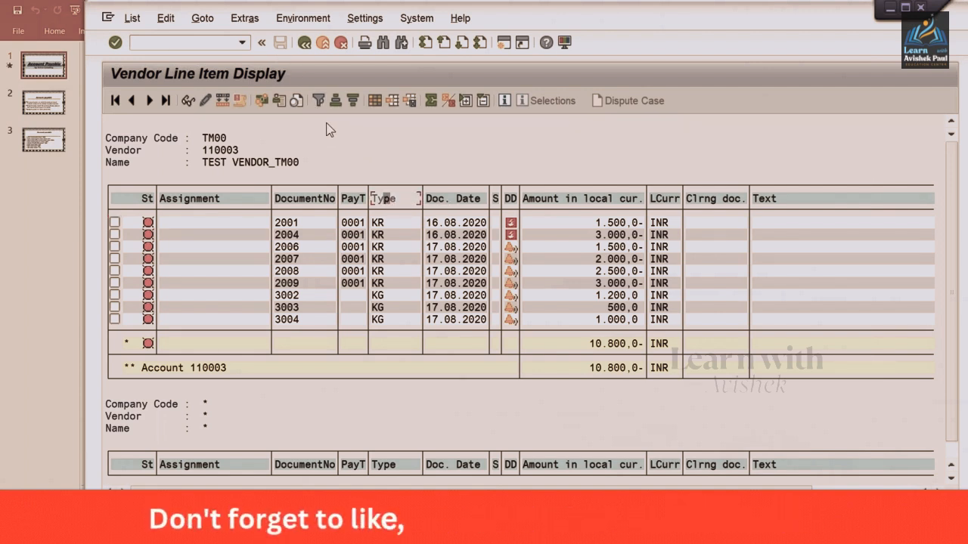
- Return to the selection screen and restrict the report to document type KR through the dynamic selections
{"action": "left_click", "coordinate": [305, 43]}
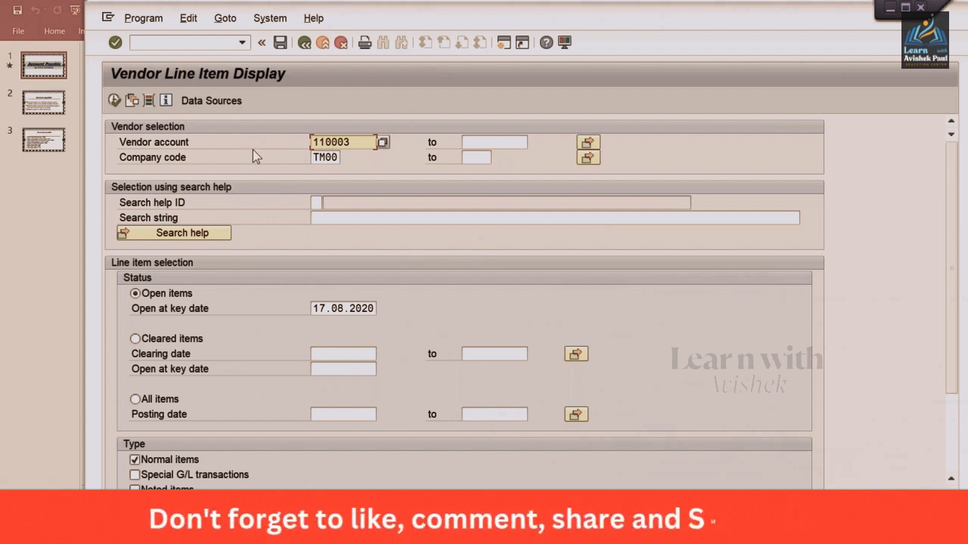
{"action": "left_click", "coordinate": [314, 158]}
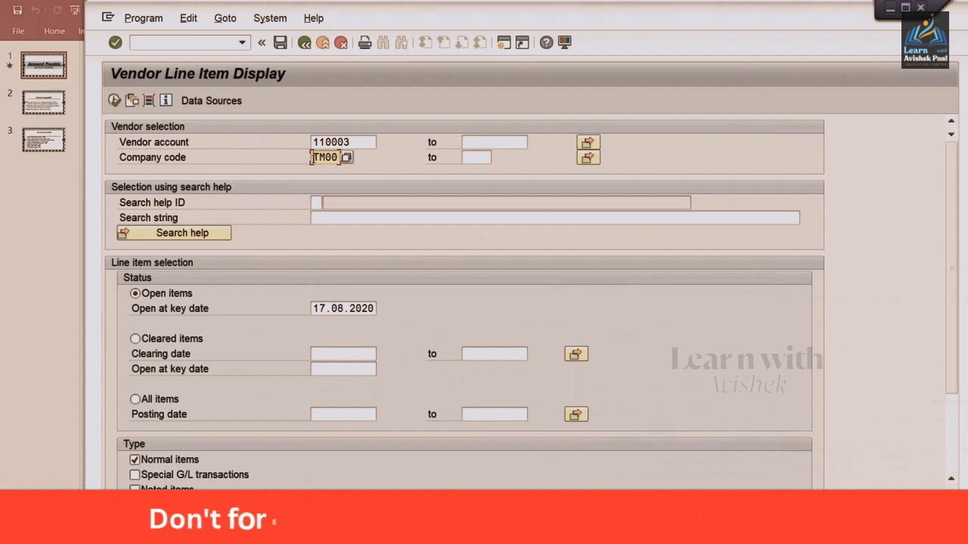
{"action": "left_click", "coordinate": [357, 142]}
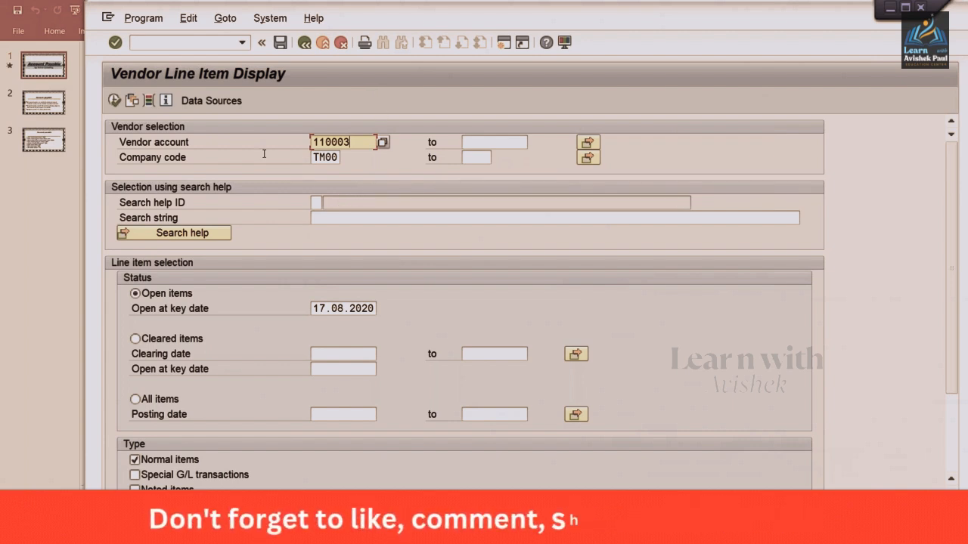
{"action": "left_click", "coordinate": [148, 101]}
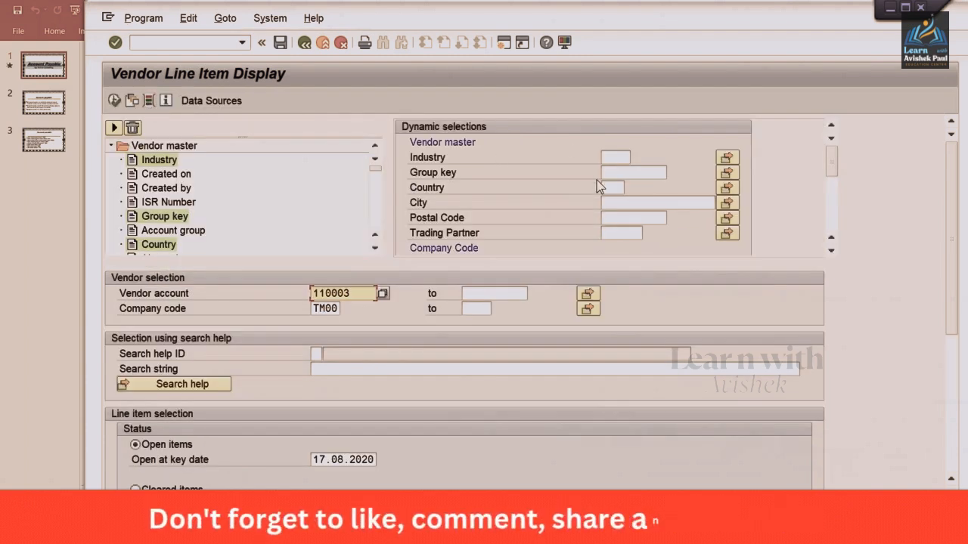
{"action": "left_click", "coordinate": [829, 220]}
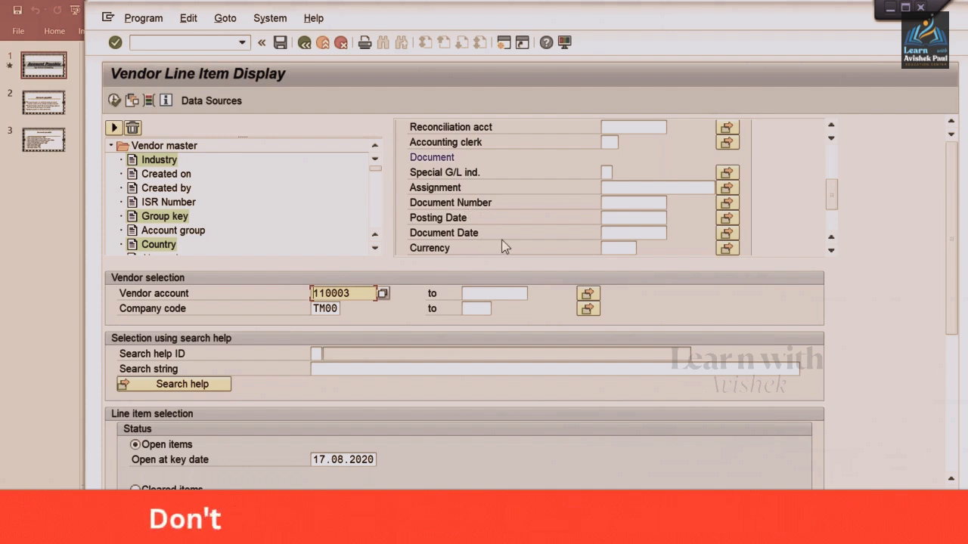
{"action": "left_click", "coordinate": [832, 250]}
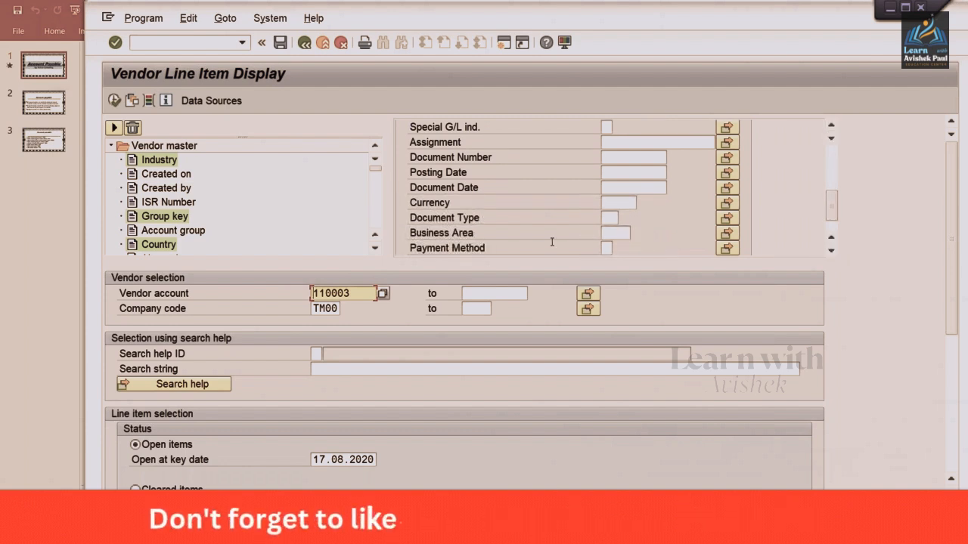
{"action": "left_click", "coordinate": [608, 218]}
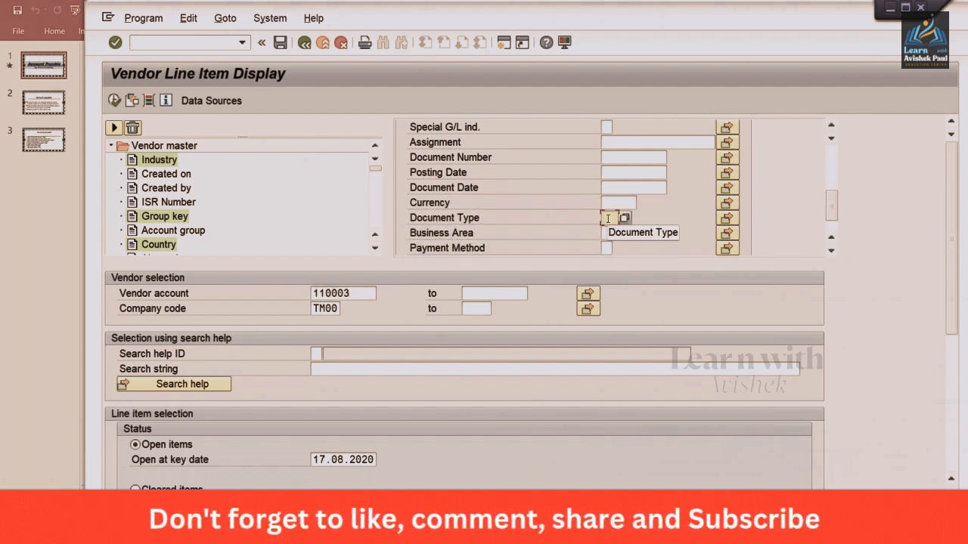
{"action": "type", "text": "KR"}
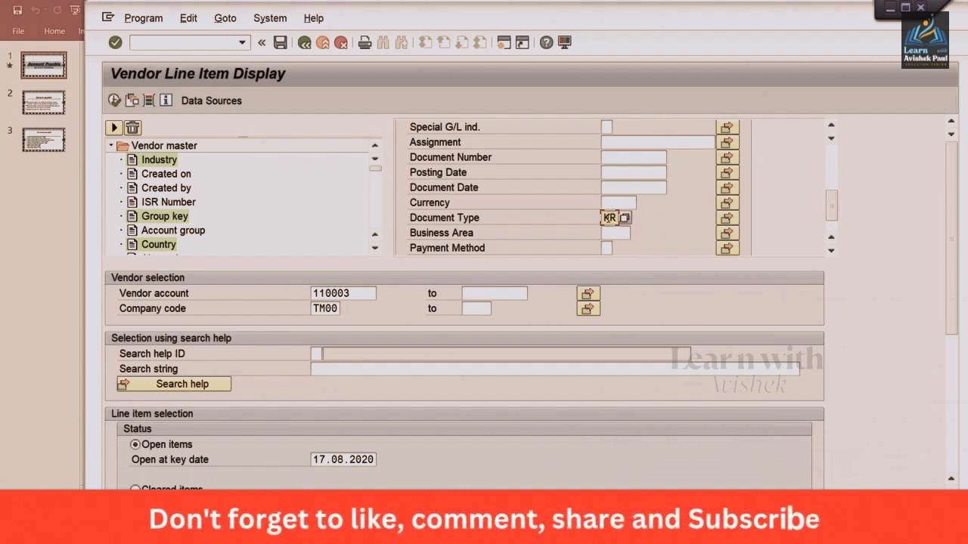
{"action": "key", "text": "Return"}
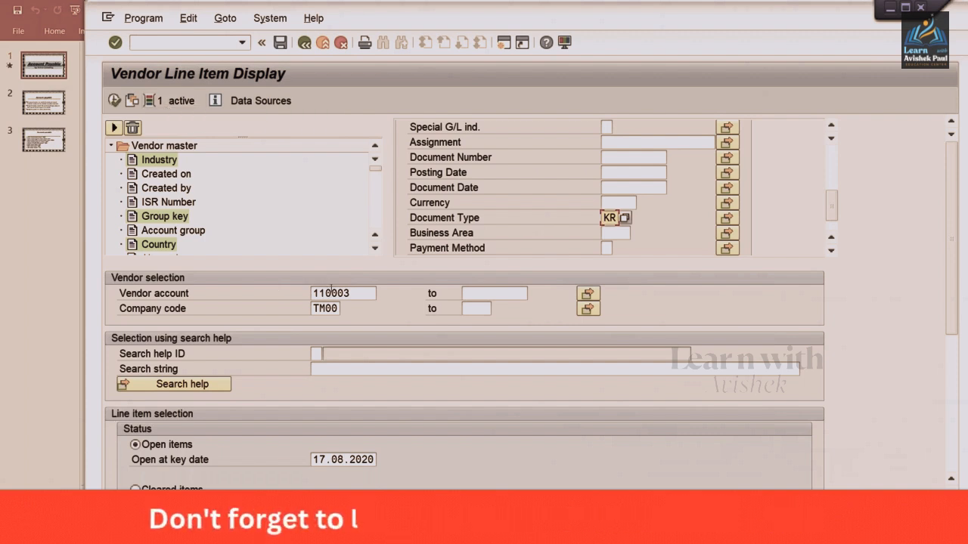
- Run the line item report for the entered vendor account in company code TM00
{"action": "left_click", "coordinate": [354, 295]}
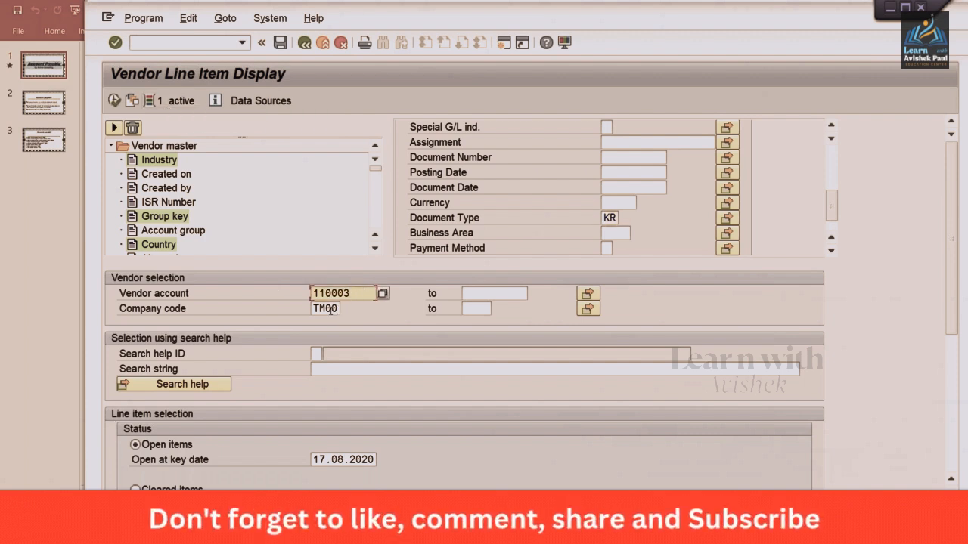
{"action": "left_click", "coordinate": [330, 310]}
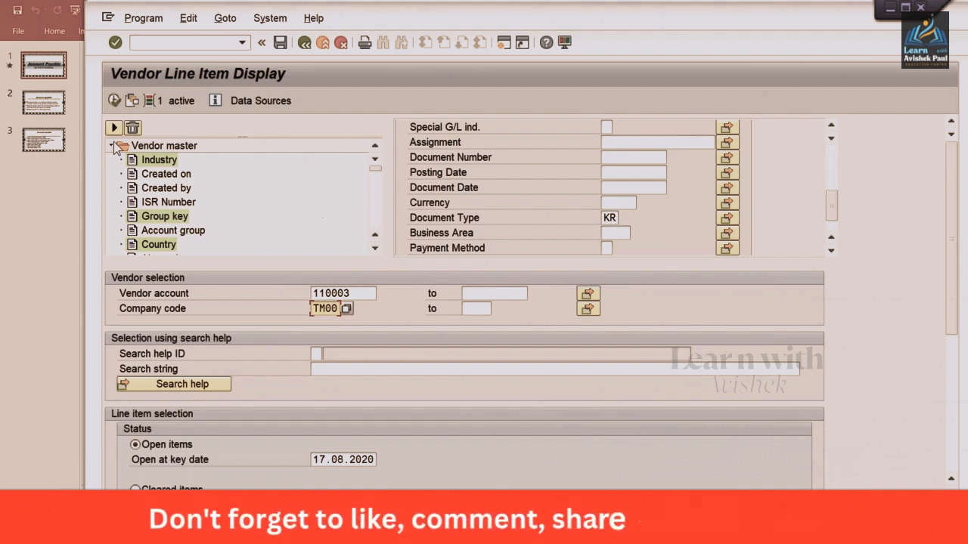
{"action": "left_click", "coordinate": [114, 100]}
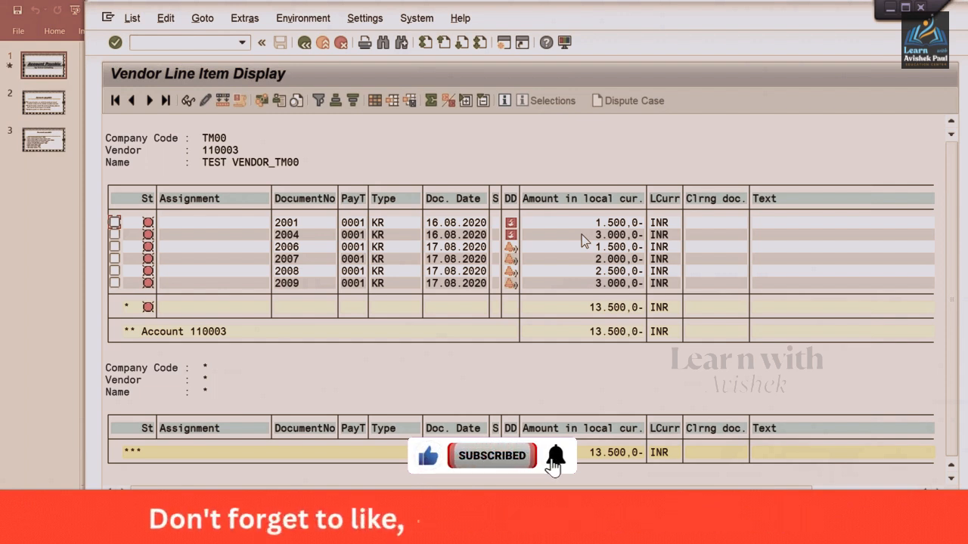
- Add posting date 17.08.2020 to the report's dynamic selections and run the report again
{"action": "left_click", "coordinate": [304, 43]}
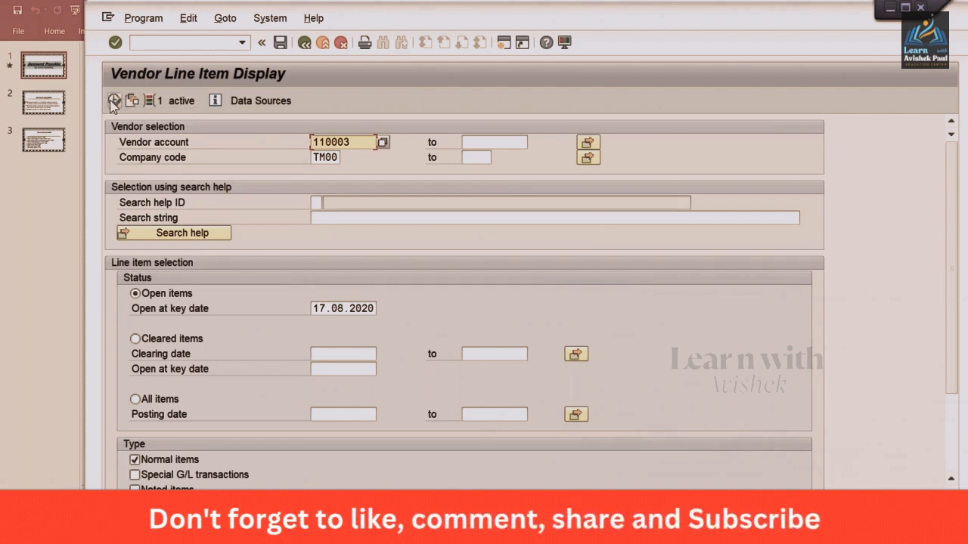
{"action": "left_click", "coordinate": [176, 103]}
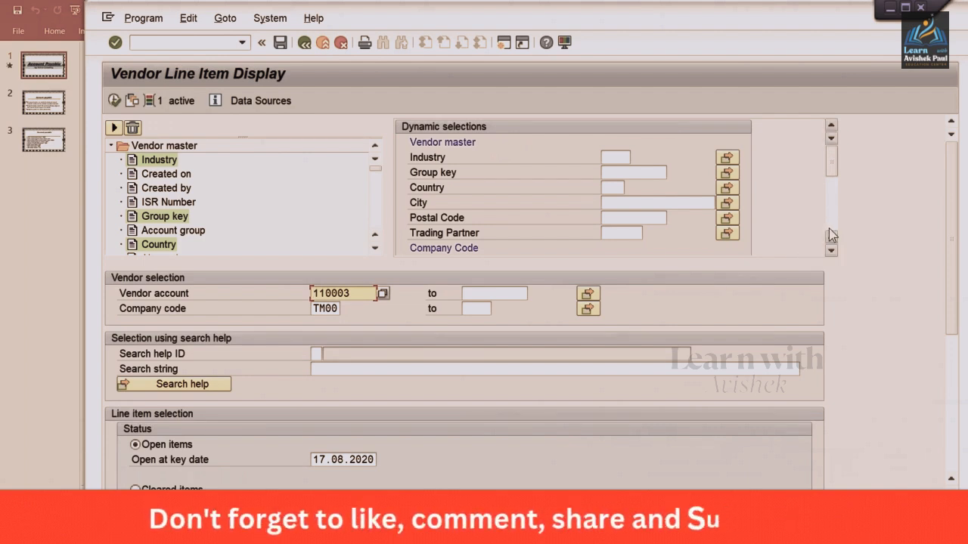
{"action": "left_click", "coordinate": [832, 221]}
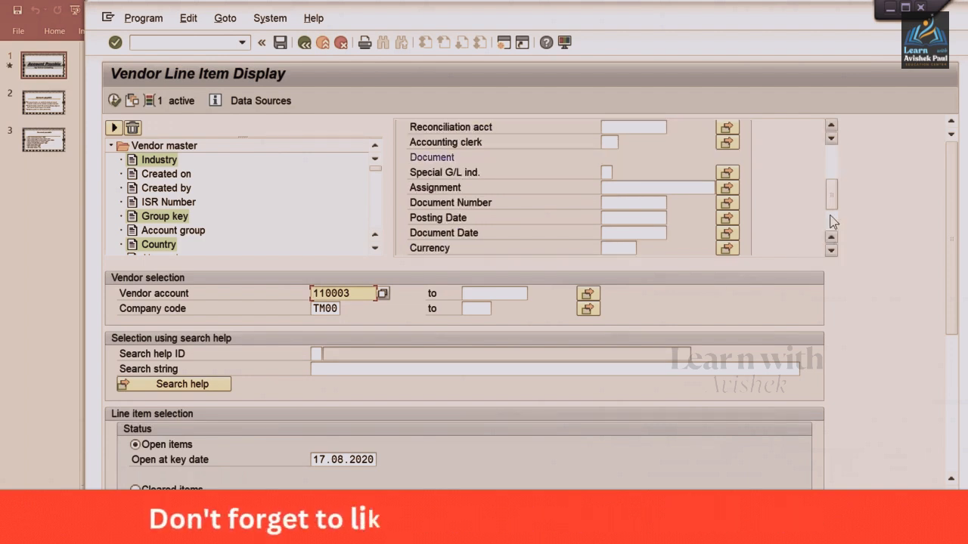
{"action": "left_click", "coordinate": [611, 217]}
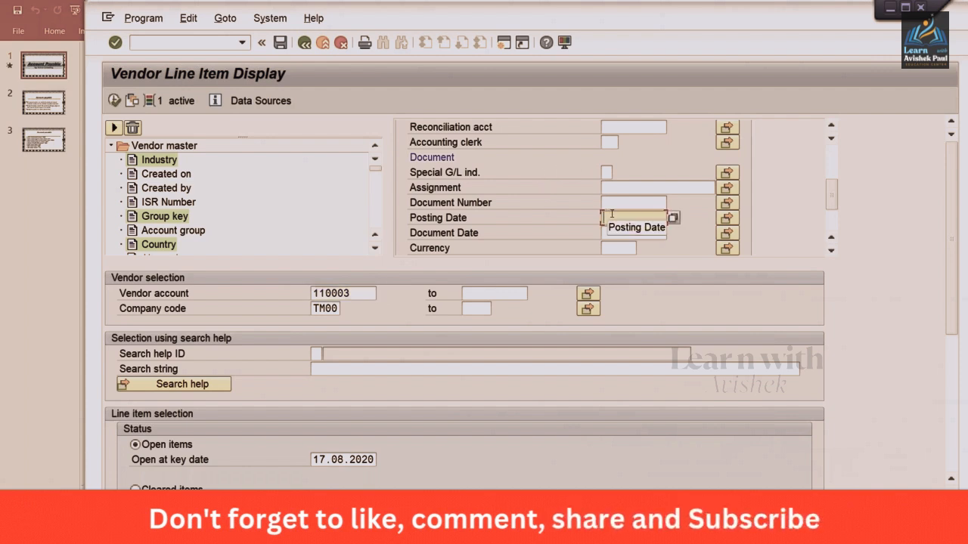
{"action": "type", "text": "17.08.2020"}
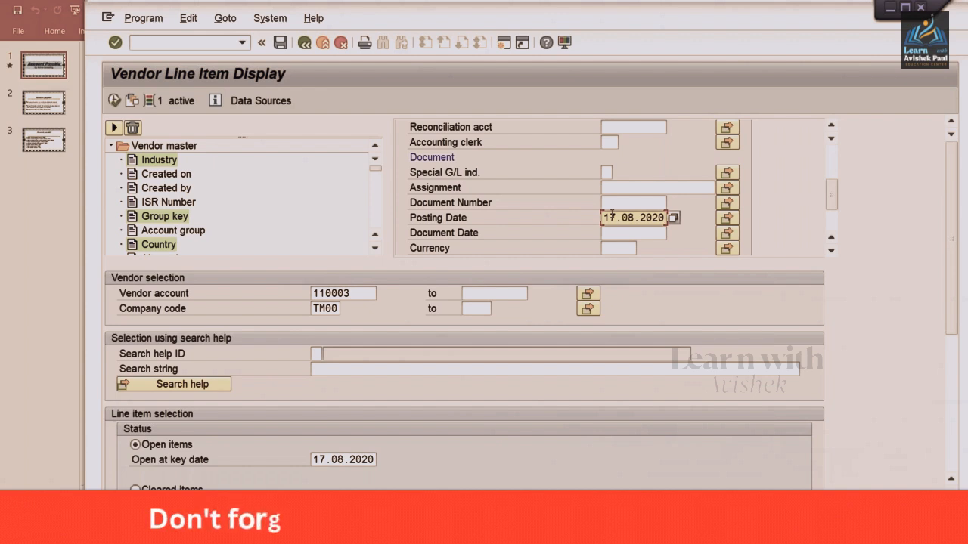
{"action": "left_click", "coordinate": [115, 100]}
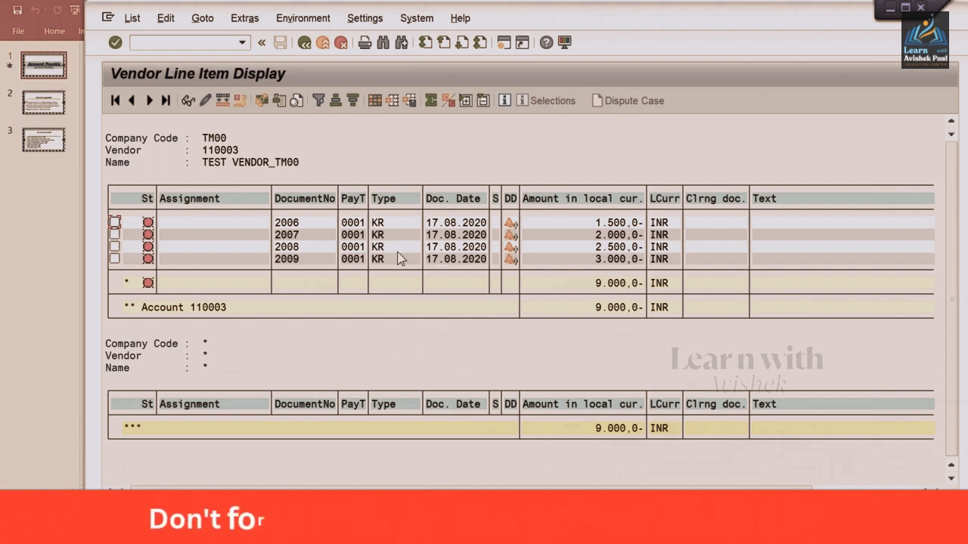
- Return to the selection screen and check the active posting date and document type restrictions in the dynamic selections
{"action": "left_click", "coordinate": [303, 43]}
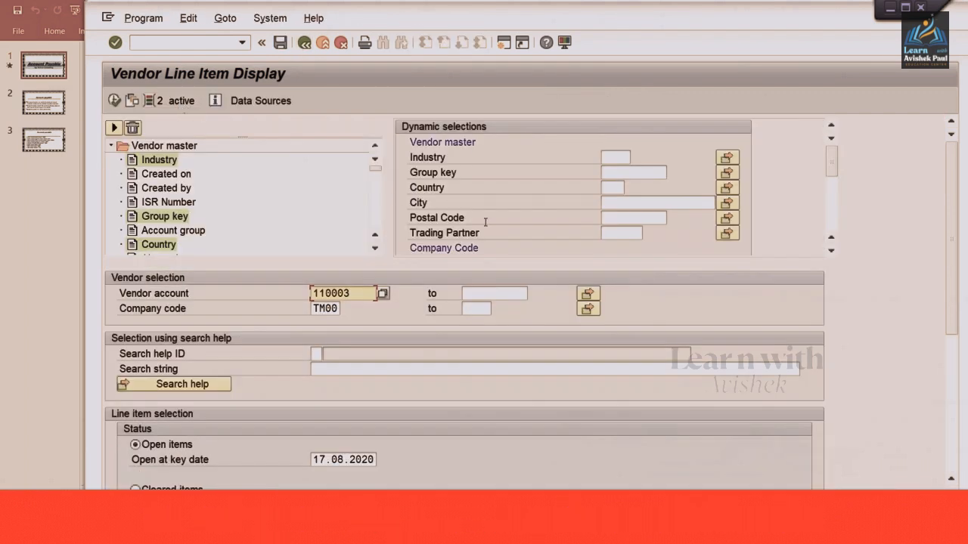
{"action": "left_click", "coordinate": [829, 217]}
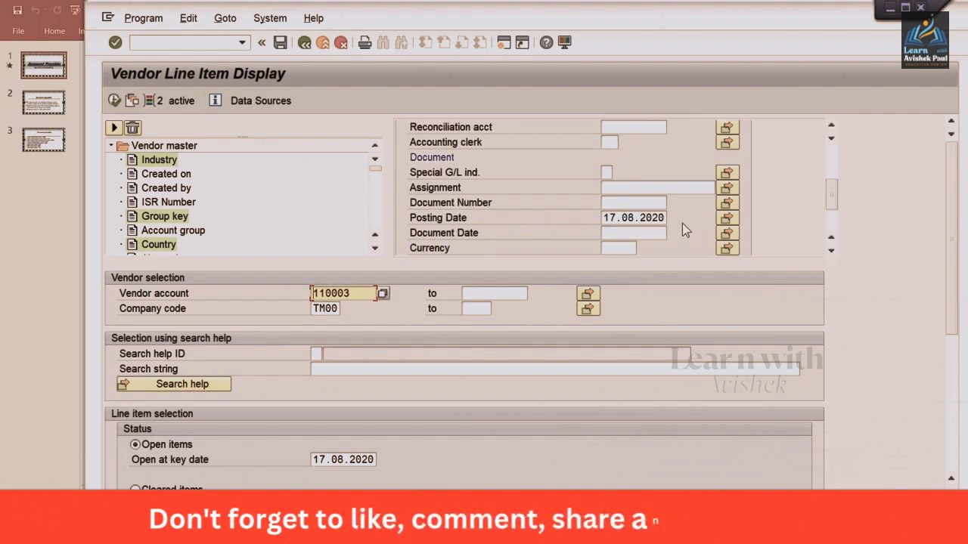
{"action": "left_click", "coordinate": [642, 218]}
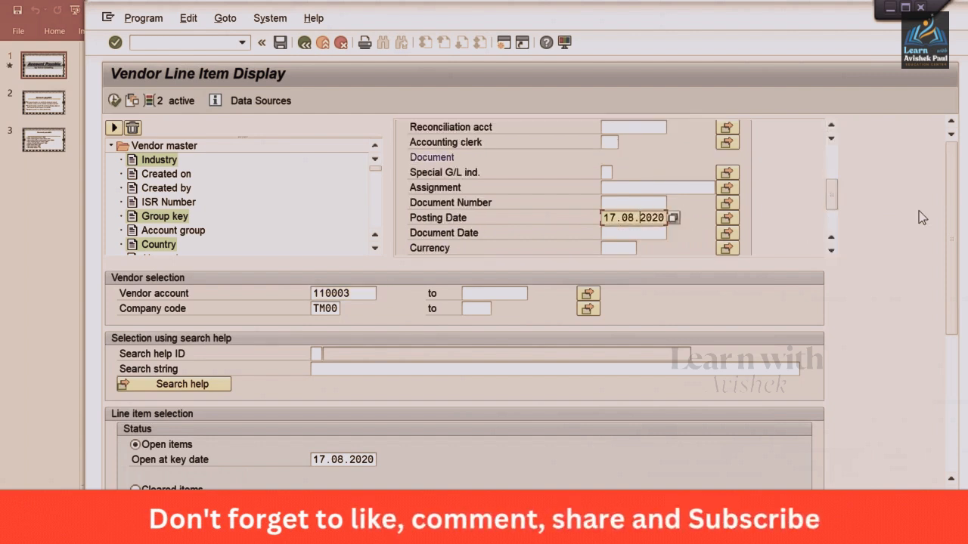
{"action": "left_click", "coordinate": [832, 227]}
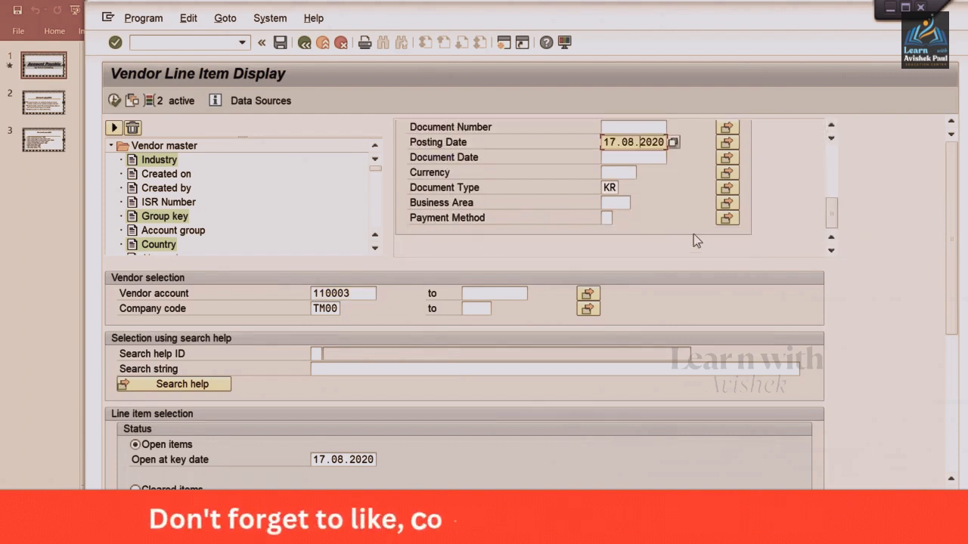
- Open the G/L Account Line Item Display with transaction /NFBL3N and show its dynamic selections
{"action": "left_click", "coordinate": [170, 40]}
{"action": "type", "text": "/N"}
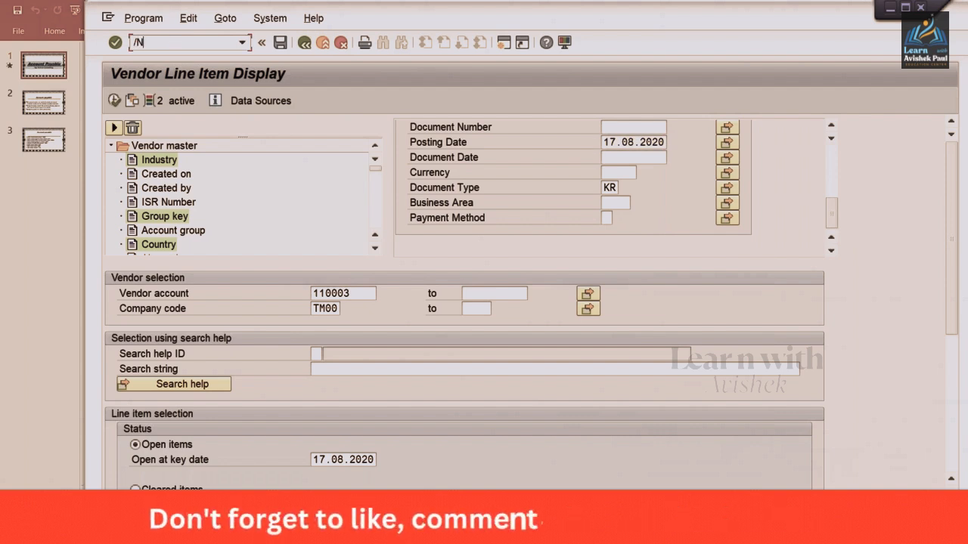
{"action": "type", "text": "FBL"}
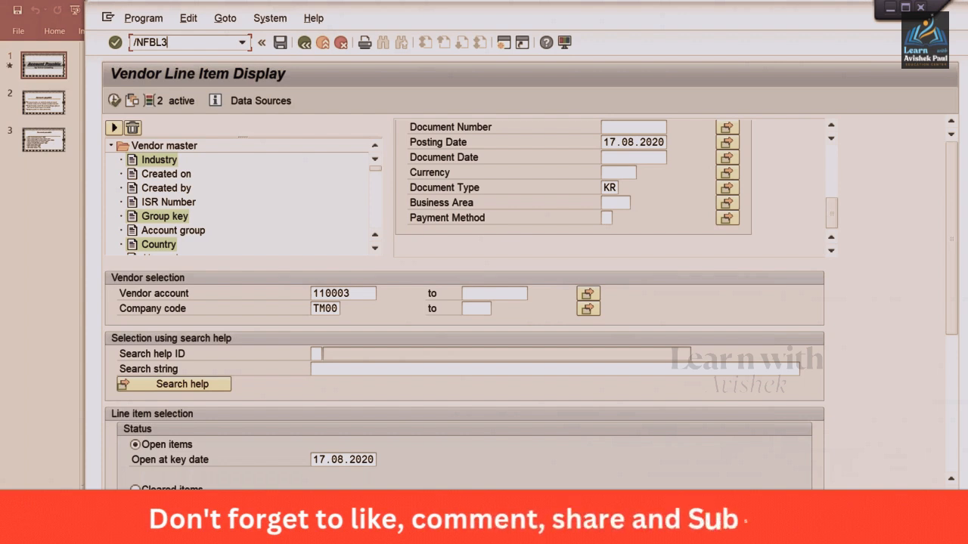
{"action": "type", "text": "3"}
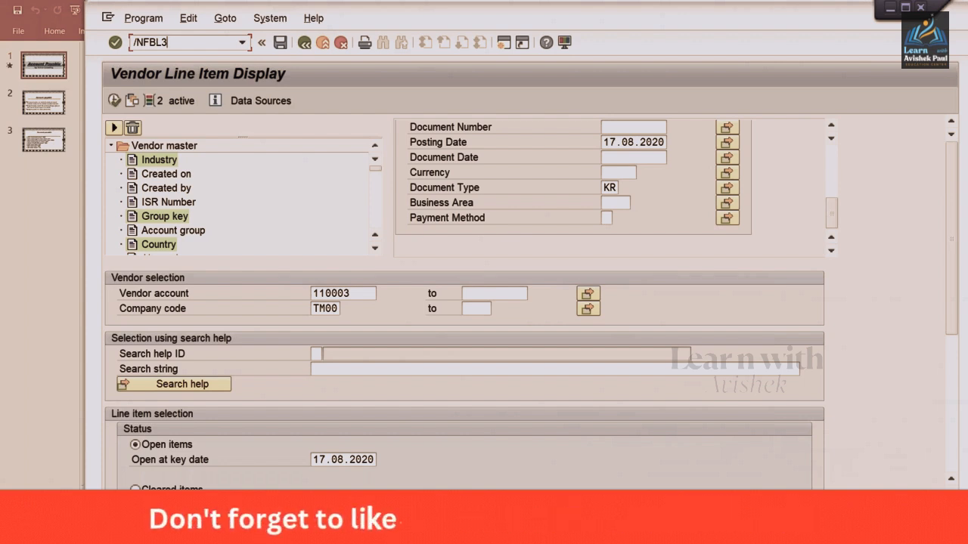
{"action": "type", "text": "N"}
{"action": "key", "text": "Return"}
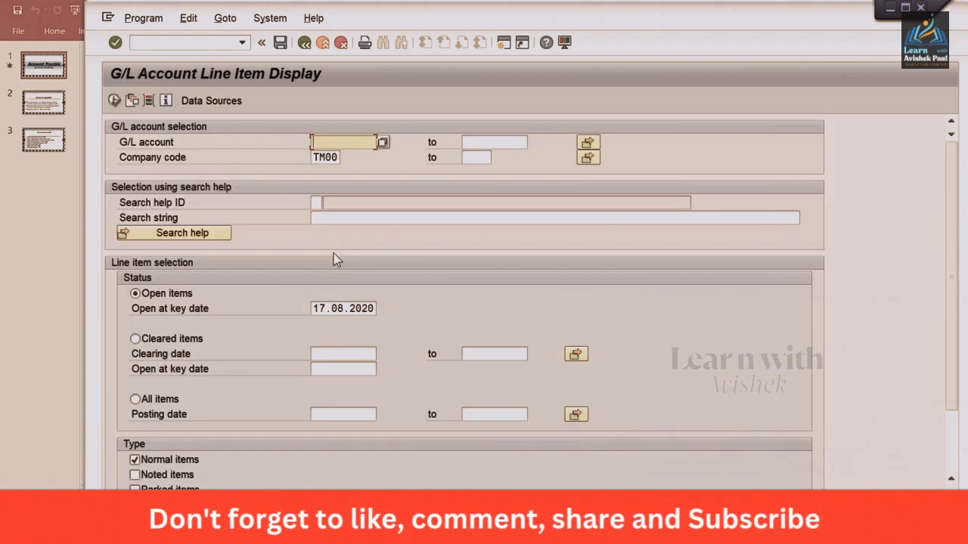
{"action": "left_click", "coordinate": [148, 102]}
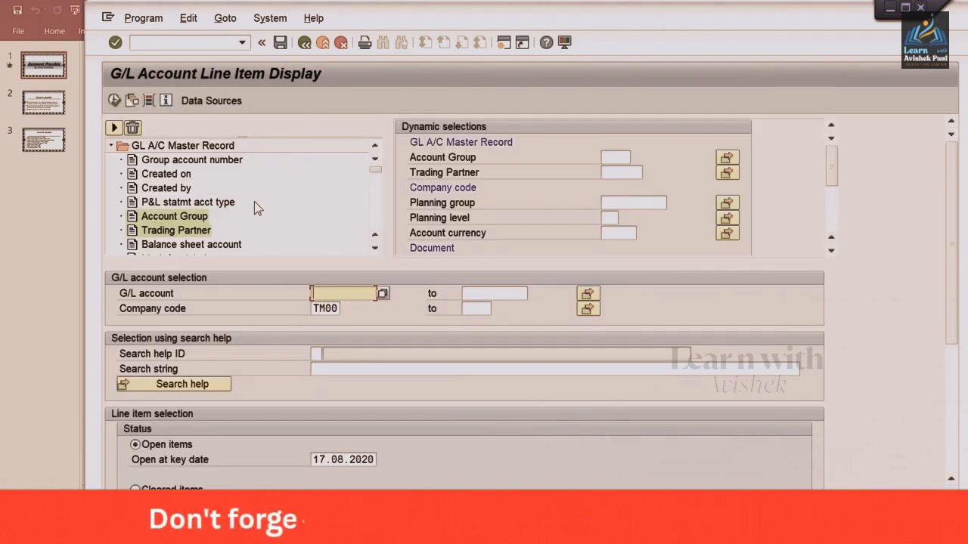